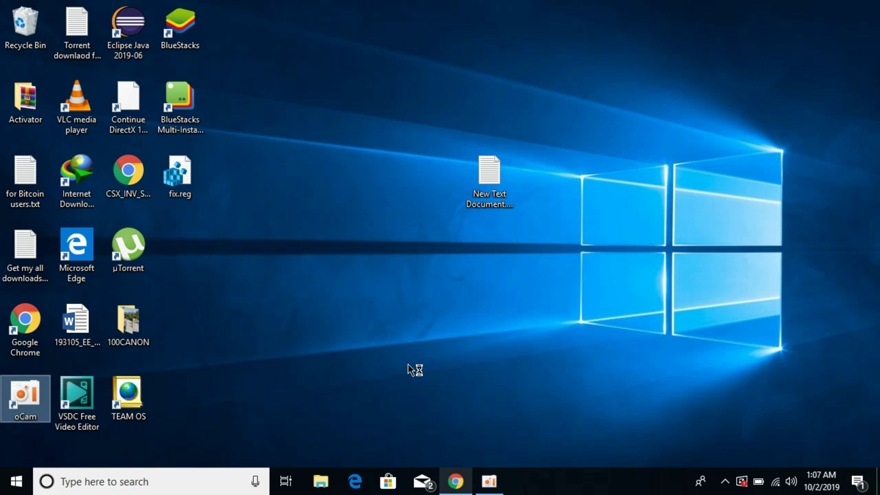
# - Search Google in Chrome for 'tencent gaming buddy'
pyautogui.click(456, 481)
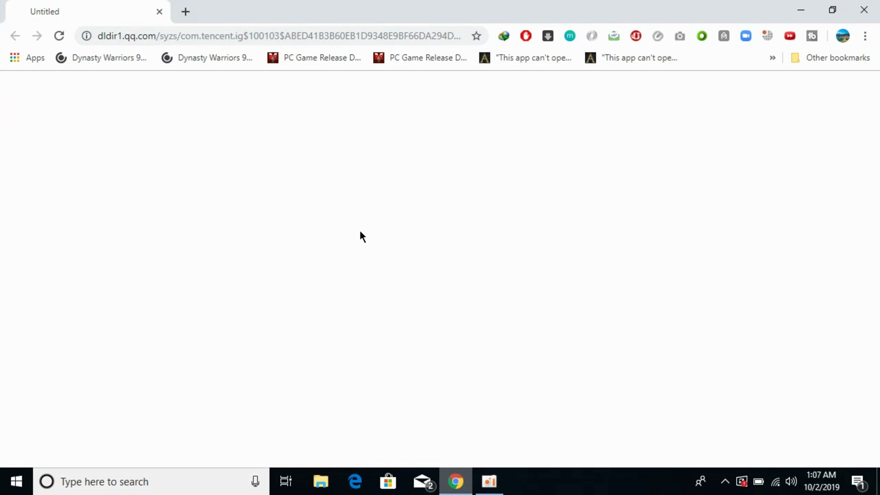
pyautogui.click(262, 36)
pyautogui.write('tenc')
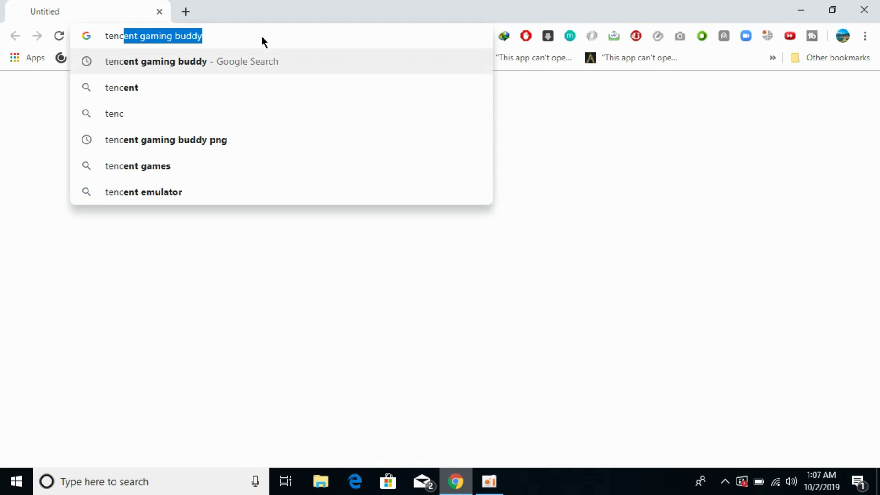
pyautogui.press('Return')
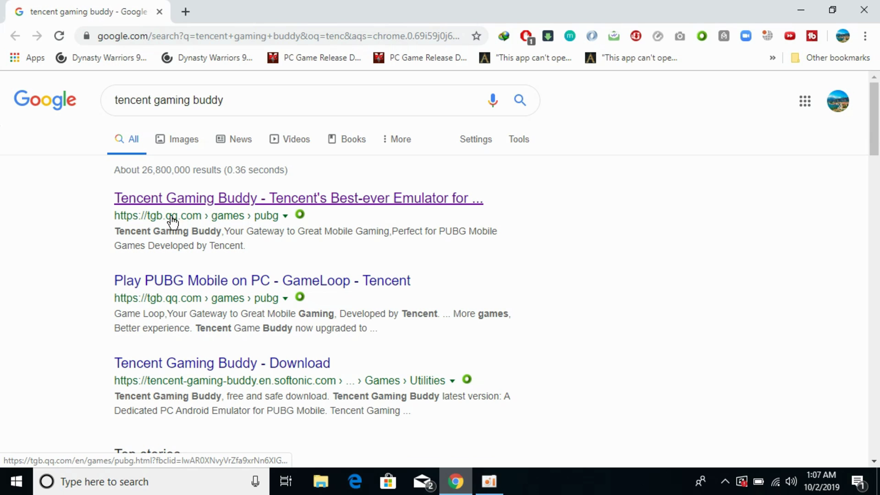
# - Open GameLoop's 'Play PUBG Mobile On PC' page, scroll to DOWNLOAD, and open File Explorer
pyautogui.click(218, 214)
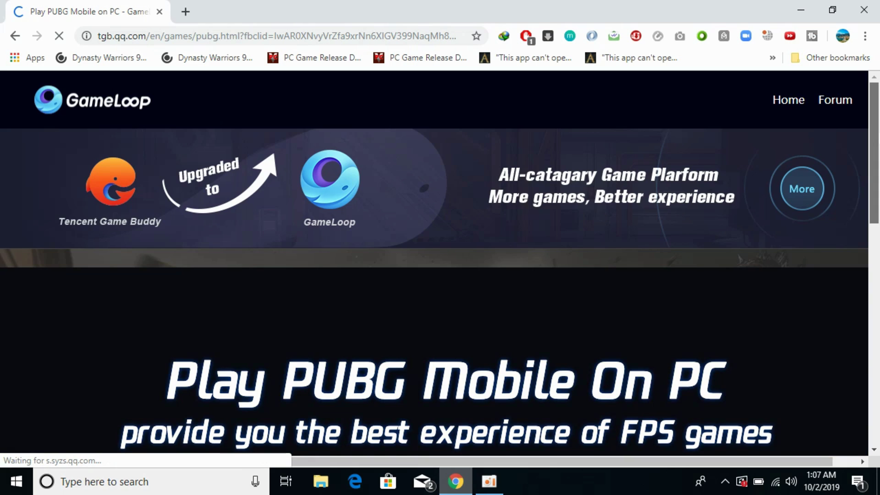
pyautogui.scroll(-6, 684, 255)
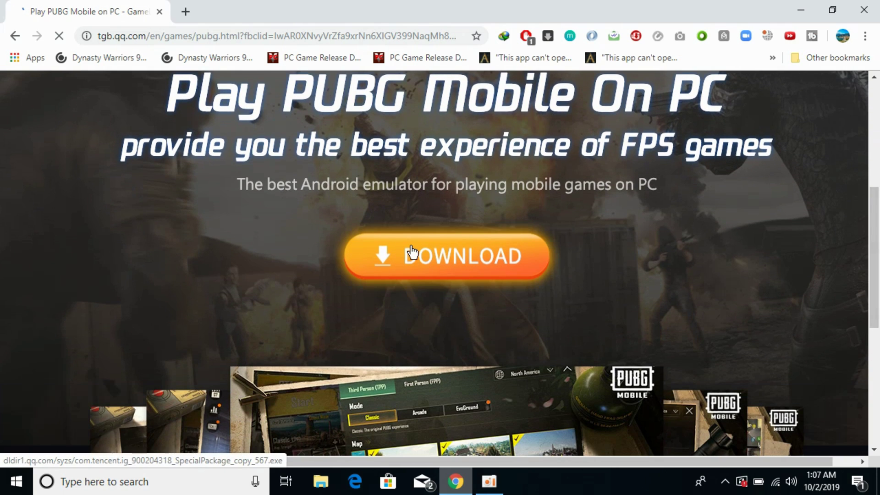
pyautogui.scroll(-1, 422, 255)
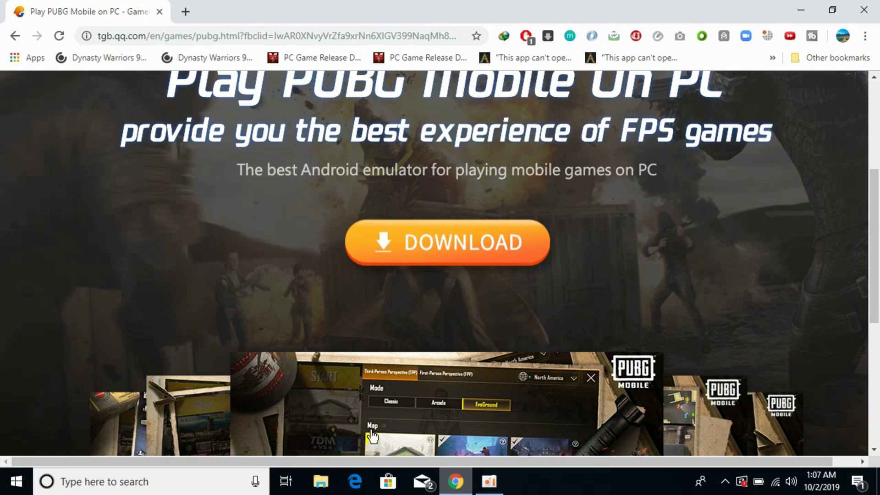
pyautogui.click(324, 488)
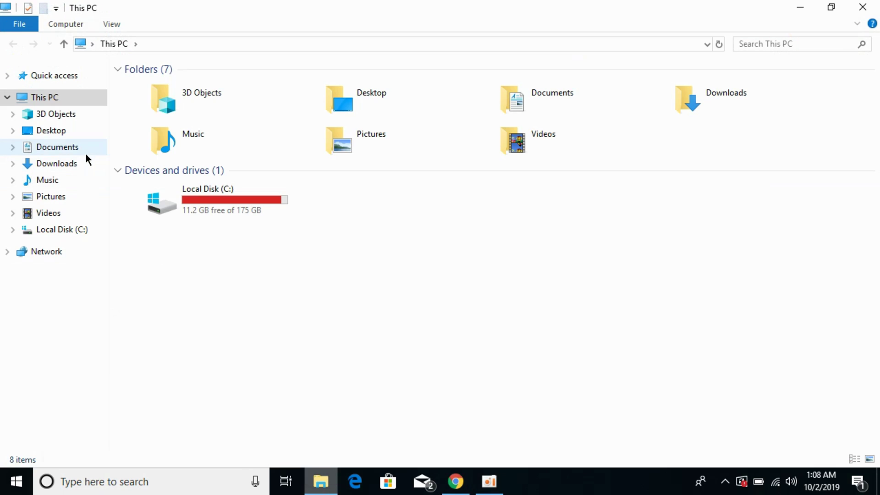
# - Run the com.tencent installer .exe from Downloads > Programs
pyautogui.click(83, 160)
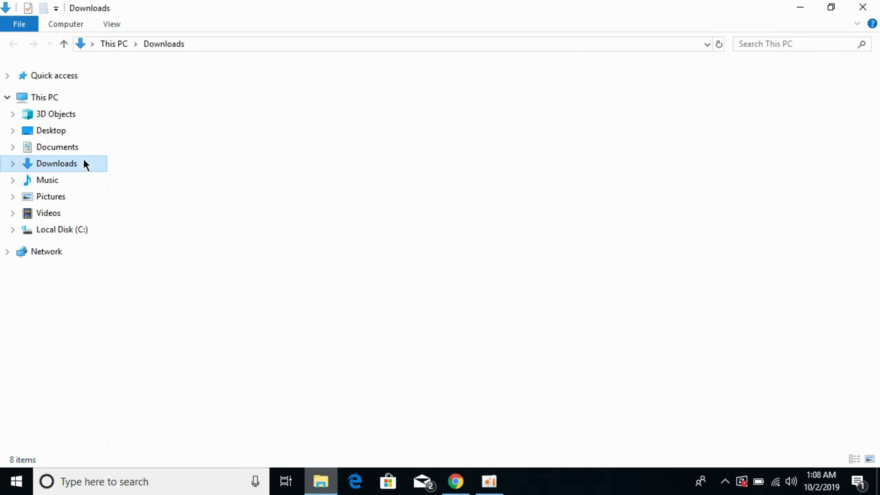
pyautogui.click(449, 103)
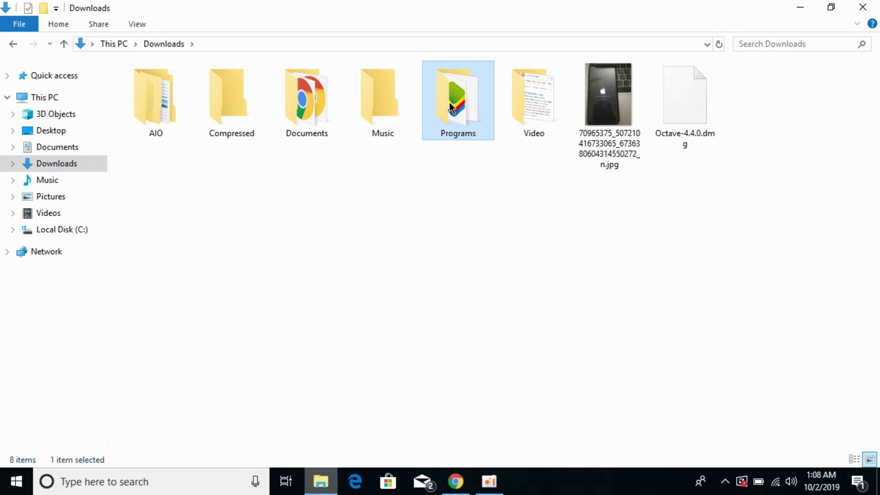
pyautogui.doubleClick(449, 103)
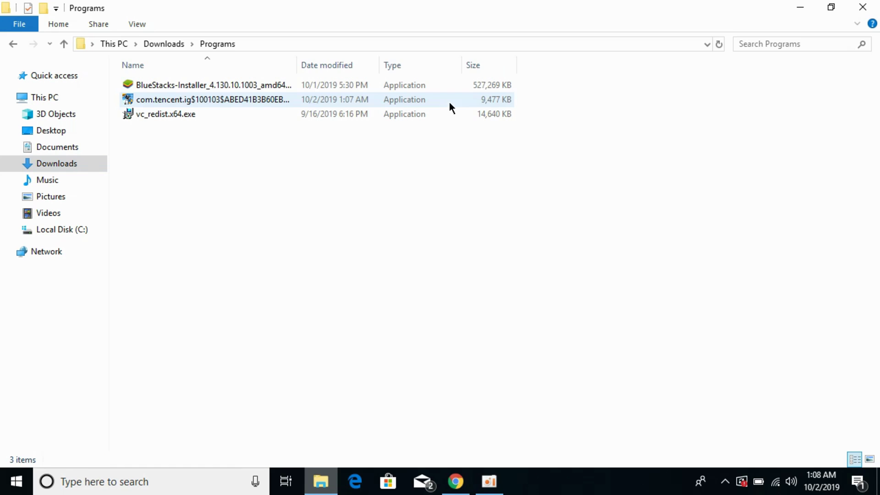
pyautogui.doubleClick(321, 104)
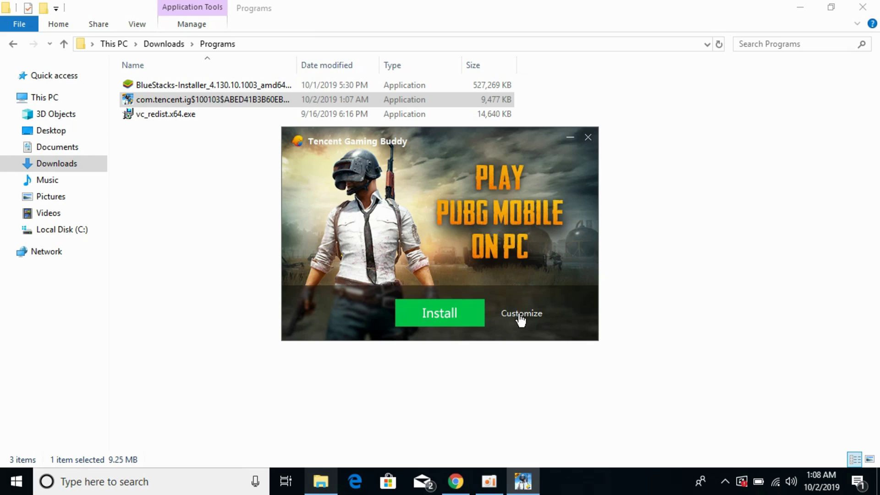
# - Install Tencent Gaming Buddy to C:\Program Files\TxGameAssistant, then start GameLoop
pyautogui.click(520, 316)
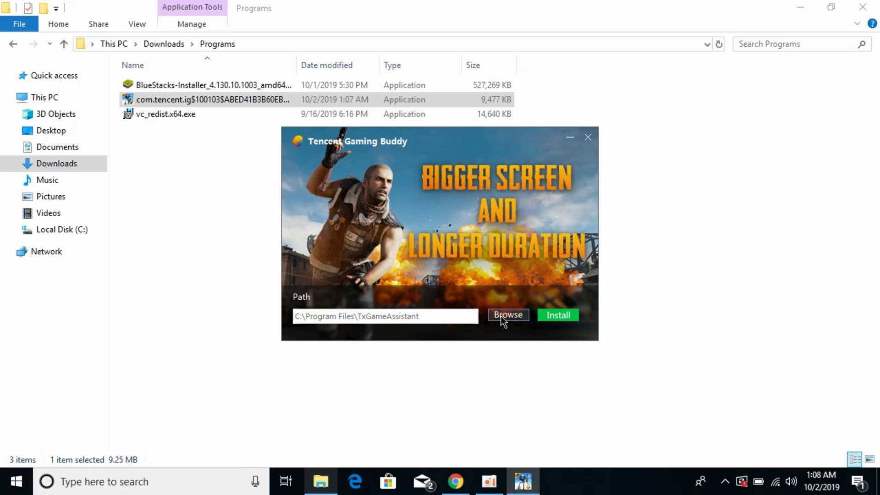
pyautogui.click(555, 316)
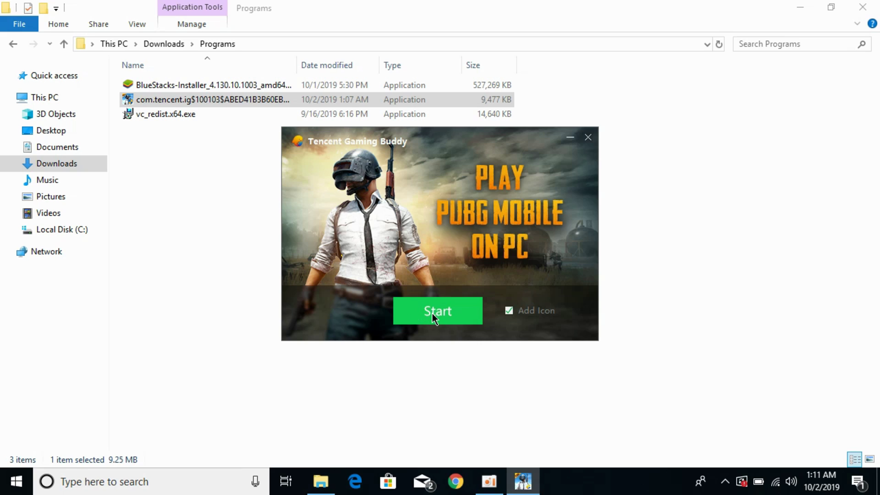
pyautogui.click(434, 317)
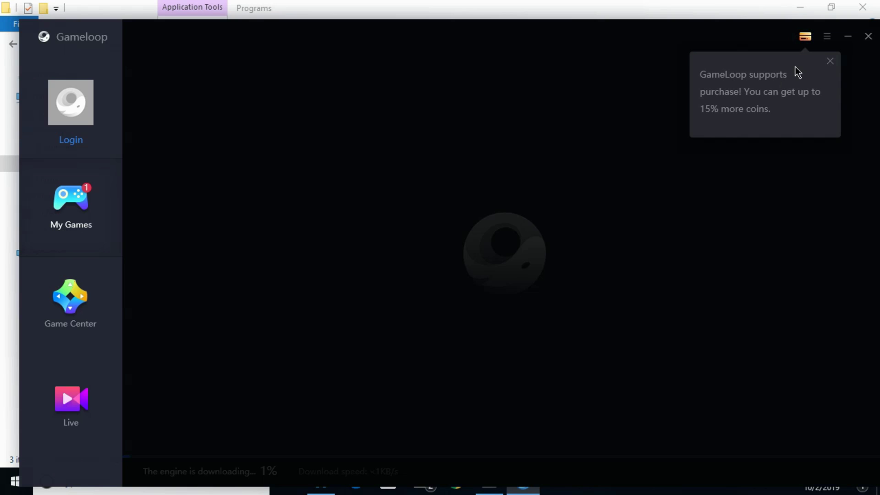
# - Dismiss the coin purchase notice, go to My Games, and download Call of Duty Mobile from its promo
pyautogui.click(830, 62)
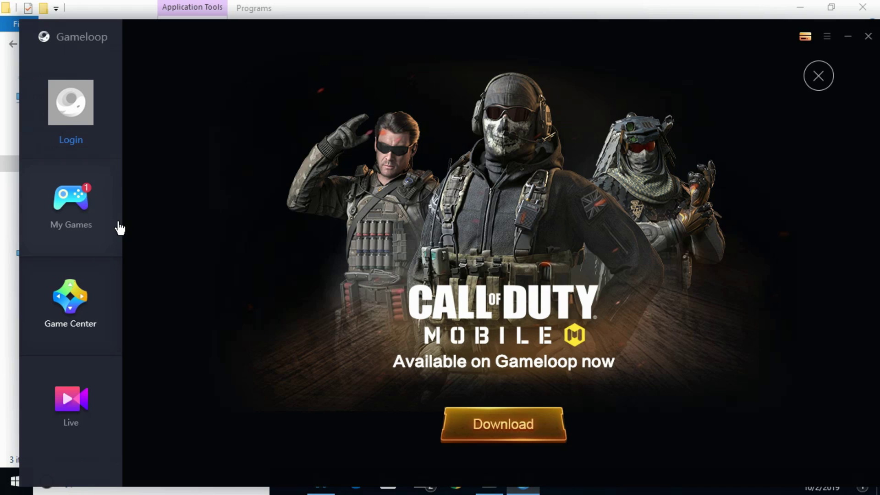
pyautogui.click(83, 201)
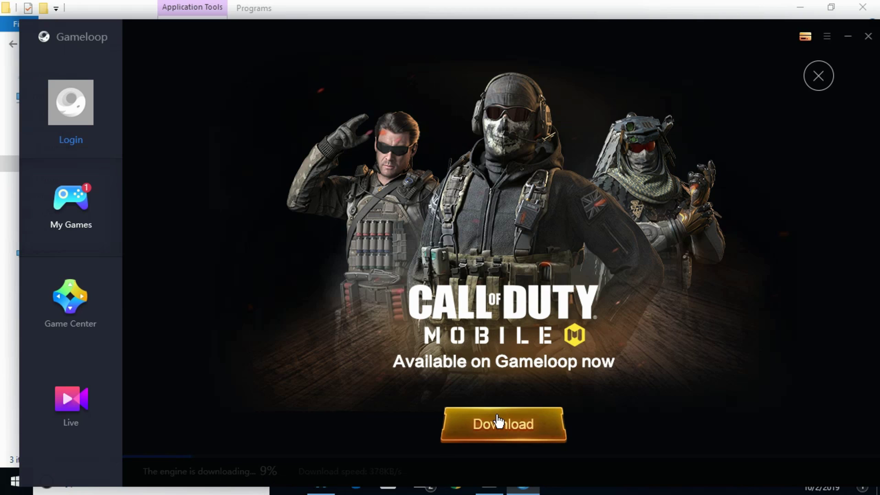
pyautogui.click(498, 421)
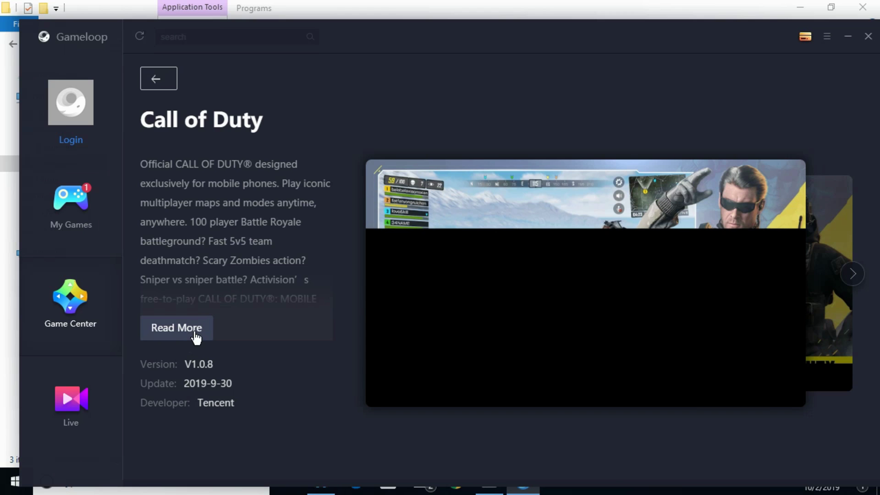
# - Expand and skim the full Call of Duty description, then return to My Games
pyautogui.click(196, 338)
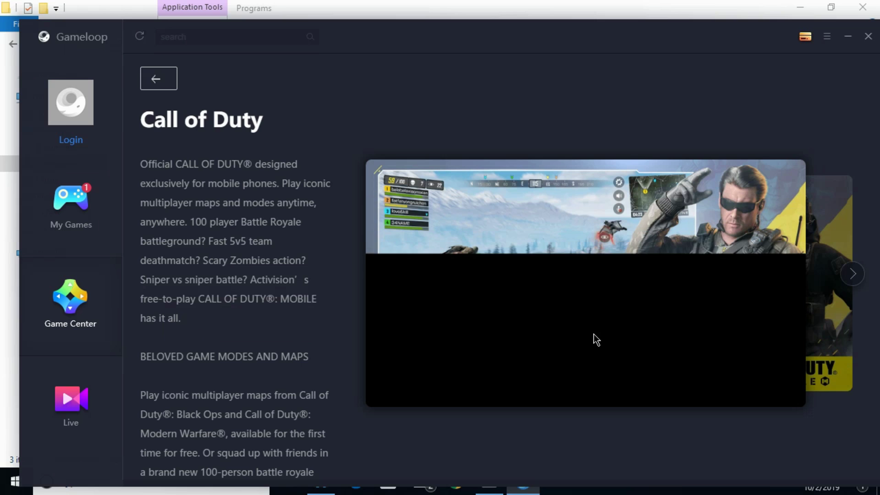
pyautogui.scroll(-15, 595, 339)
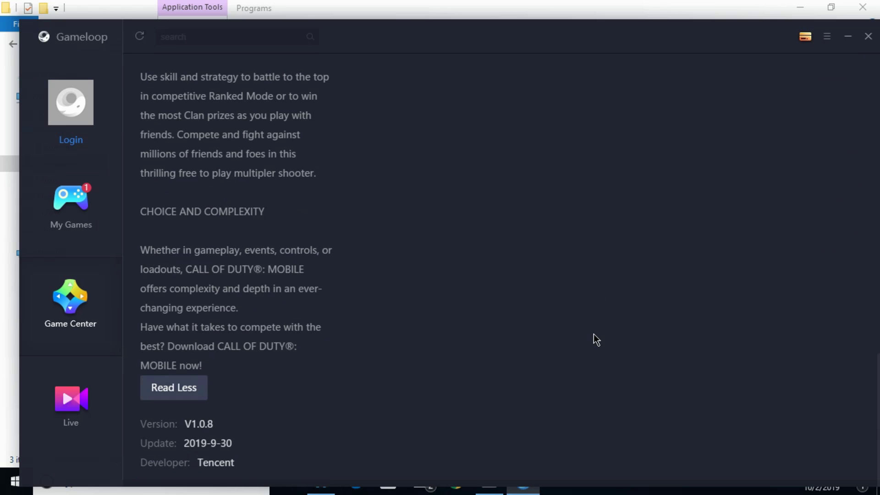
pyautogui.scroll(15, 596, 340)
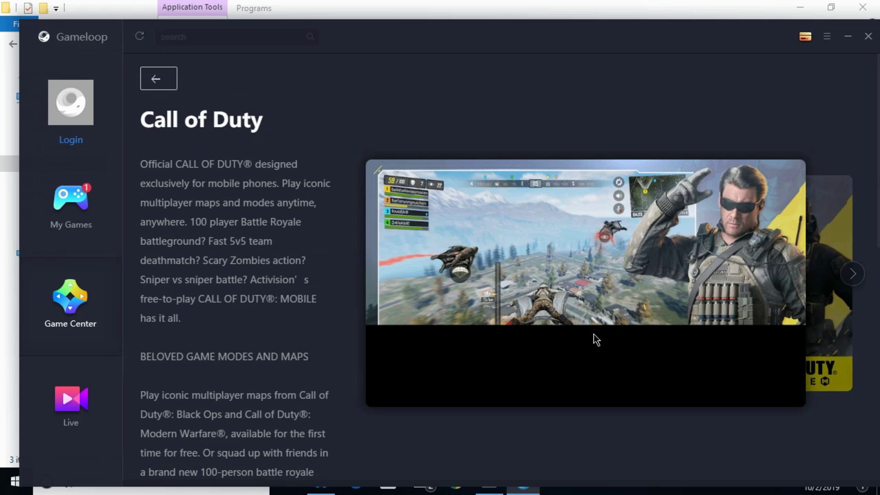
pyautogui.click(64, 212)
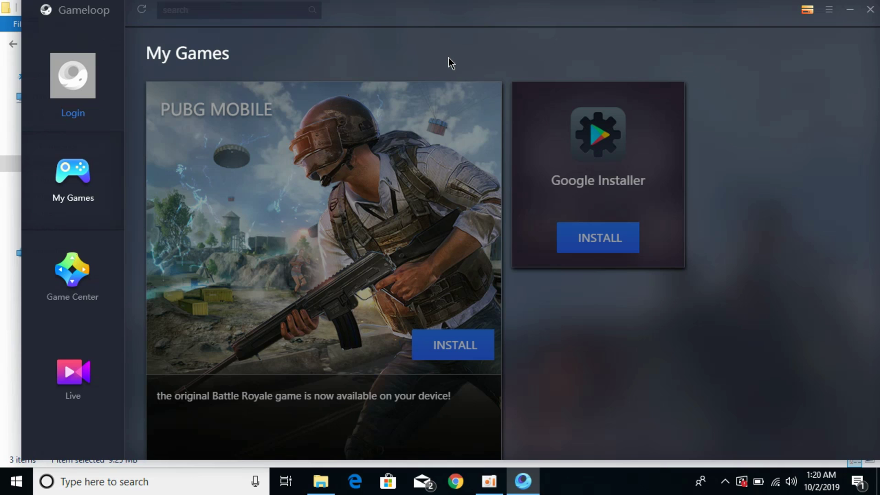
# - After trying the ≡ menu and the Trending Games list for Call of Duty, go to Game Center
pyautogui.click(829, 9)
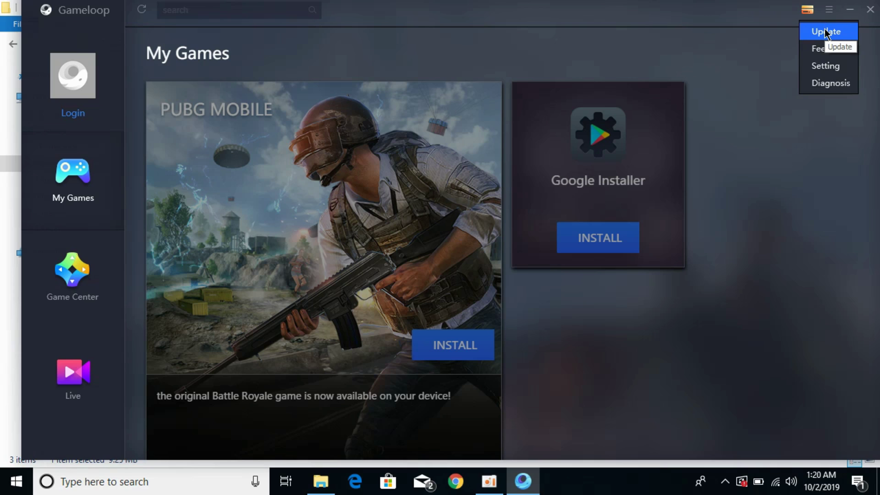
pyautogui.click(745, 52)
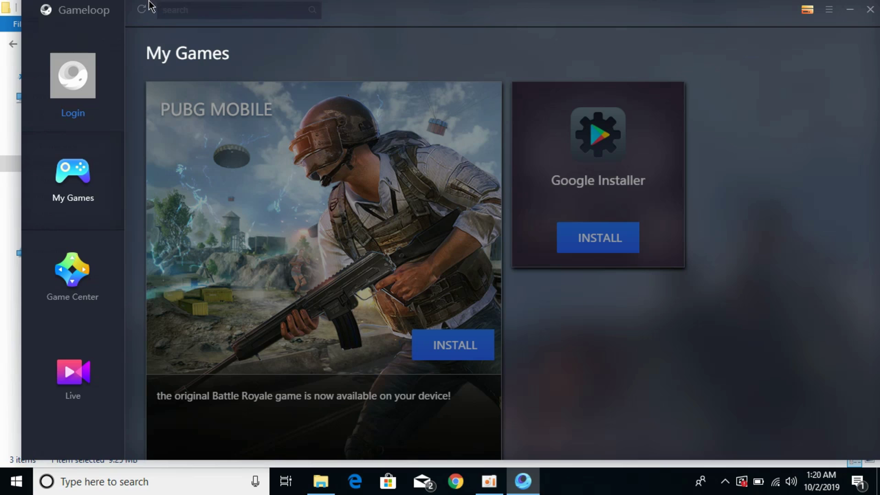
pyautogui.click(192, 10)
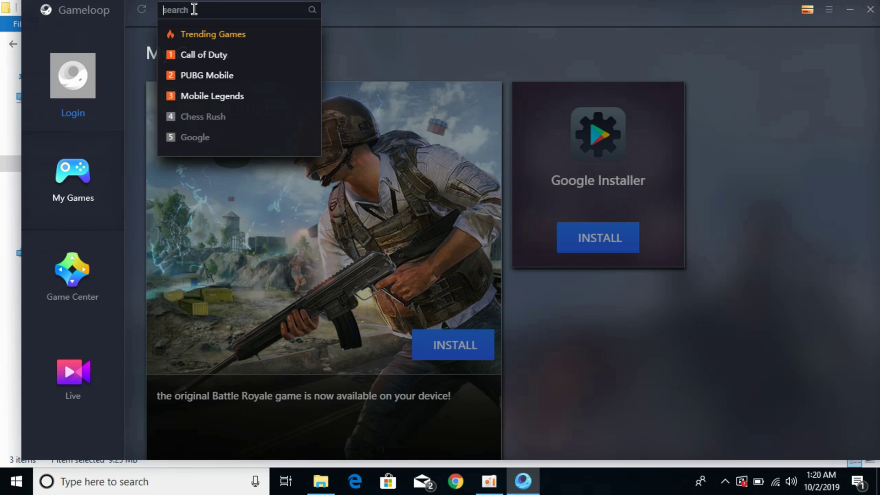
pyautogui.click(208, 55)
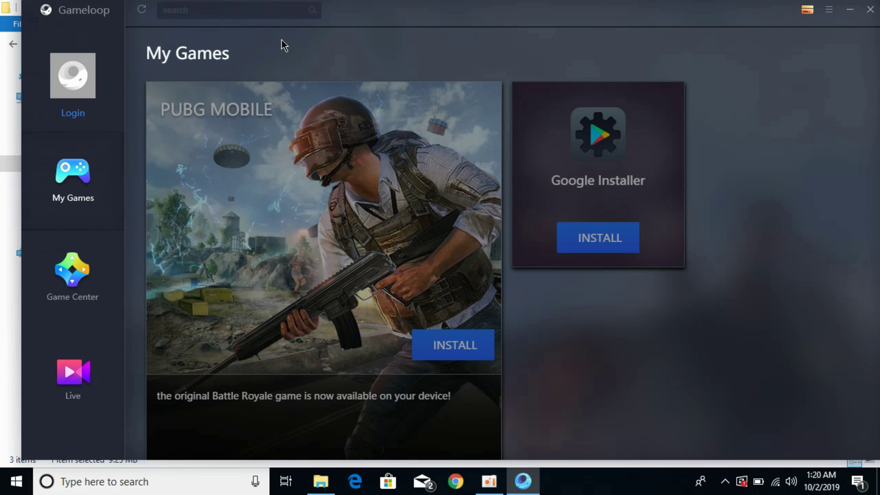
pyautogui.click(236, 9)
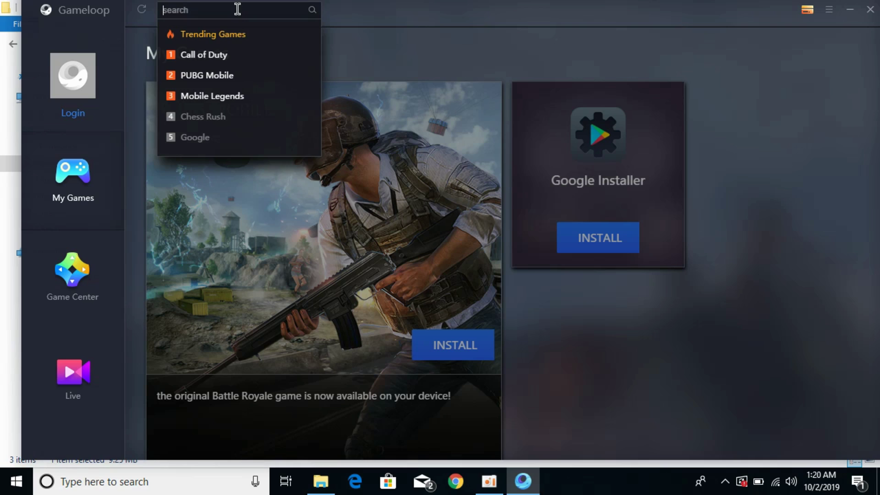
pyautogui.click(237, 56)
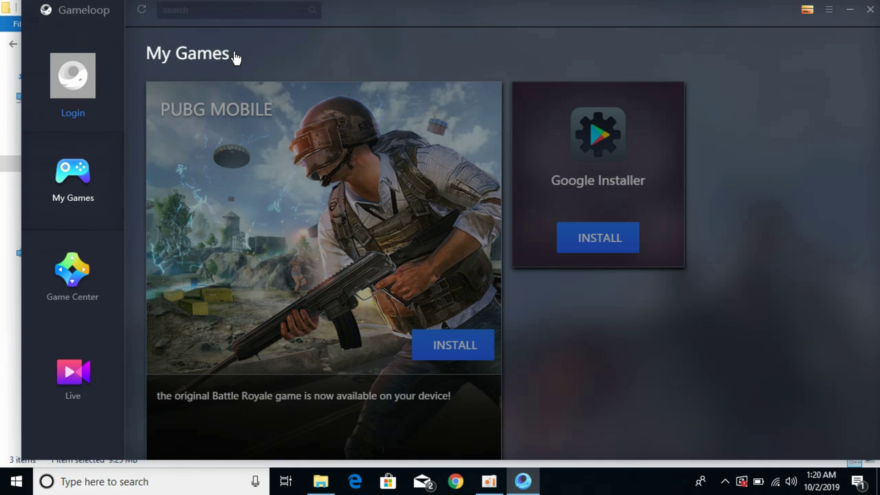
pyautogui.click(214, 10)
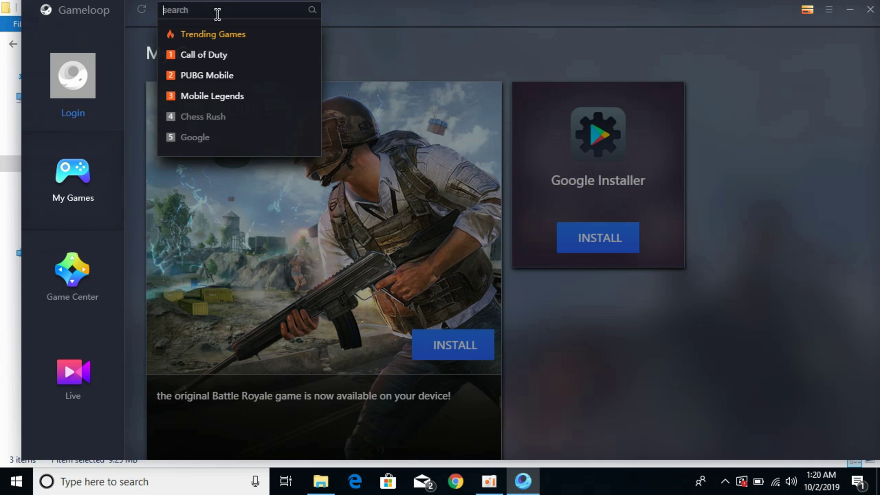
pyautogui.click(210, 56)
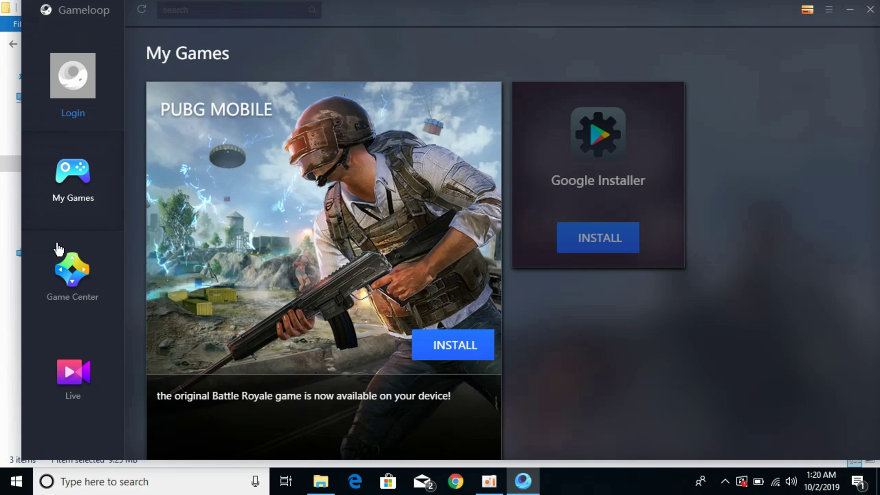
pyautogui.click(80, 293)
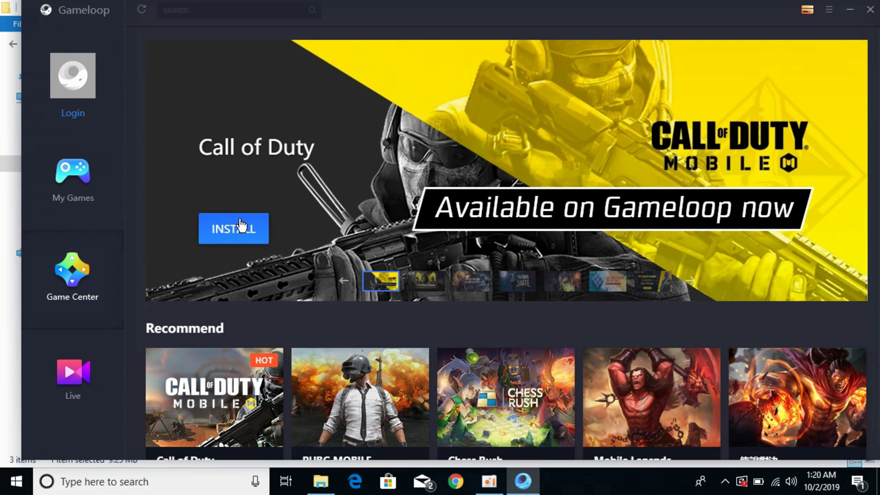
# - Install Call of Duty from the Game Center banner and check its 0% progress in My Games
pyautogui.click(241, 228)
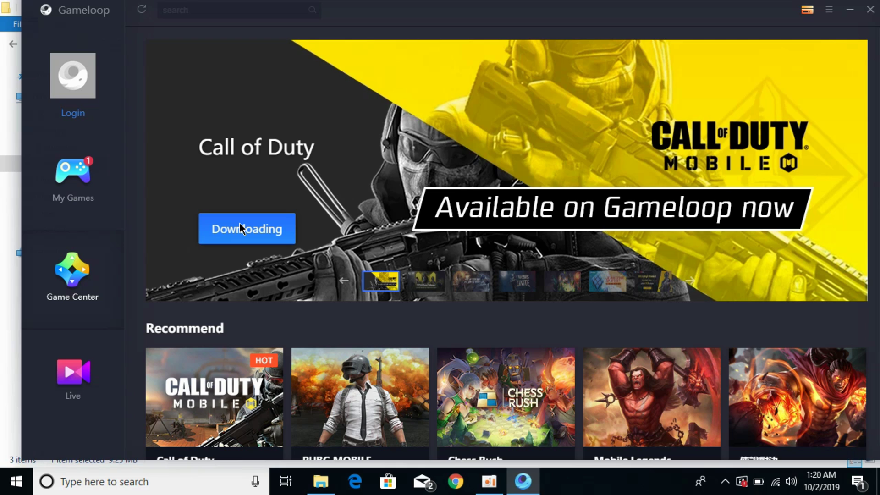
pyautogui.click(73, 181)
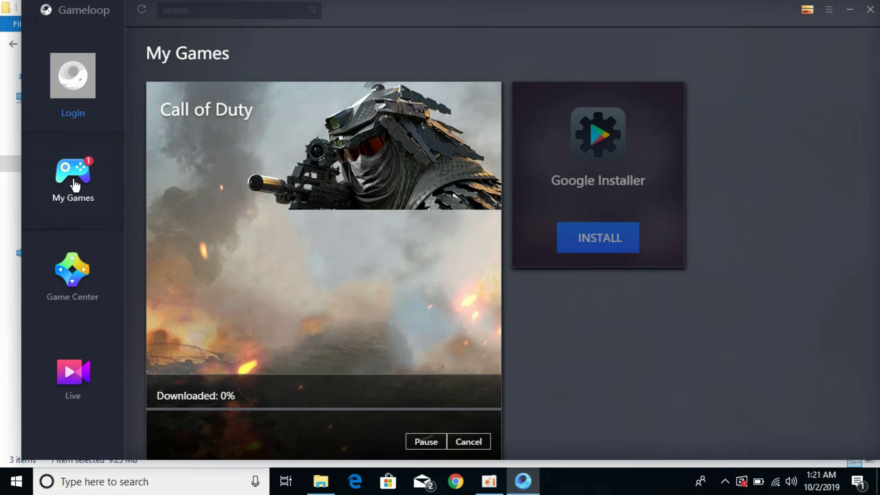